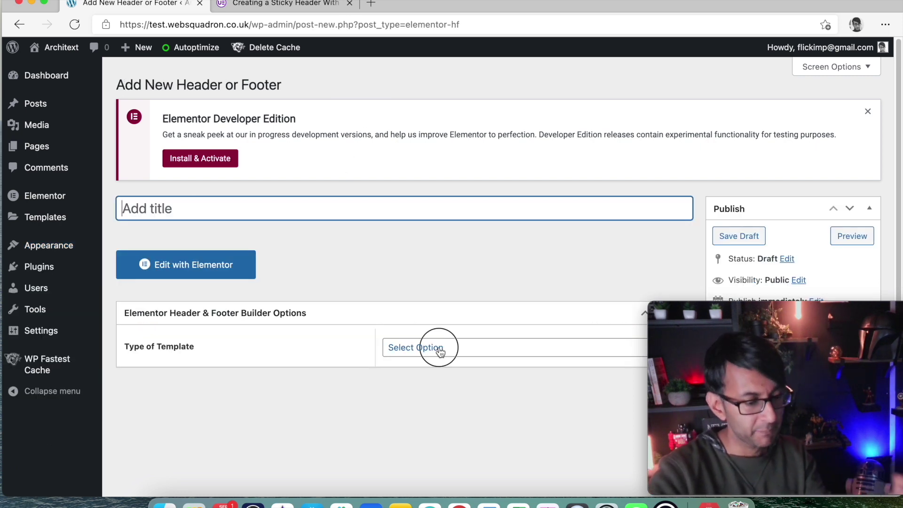
# Open the Type of Template options for the new header-or-footer template
pyautogui.click(440, 351)
# Make the template a Header displayed on the Entire Website
pyautogui.click(437, 379)
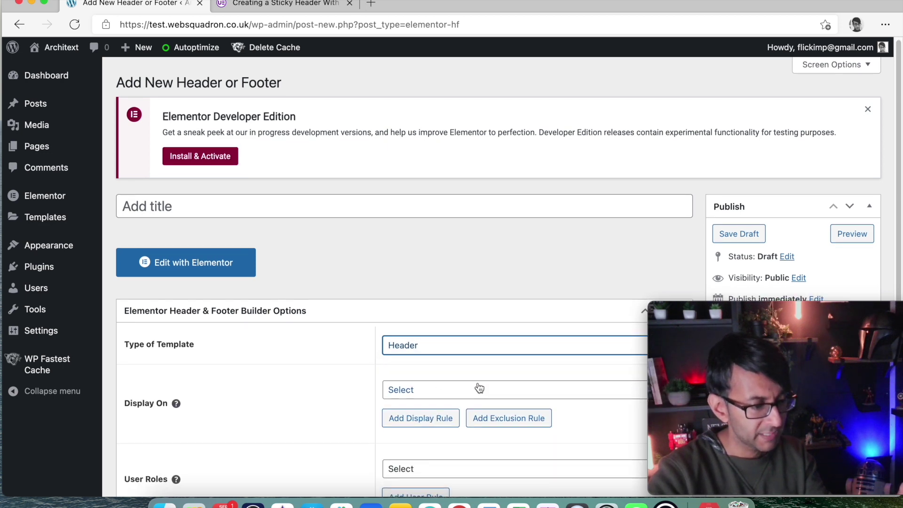
pyautogui.scroll(-3, 479, 388)
pyautogui.click(494, 285)
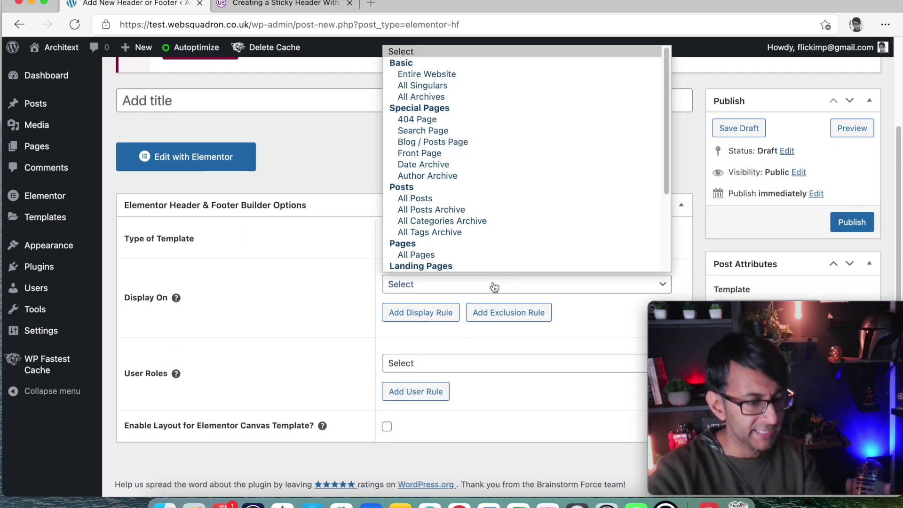
pyautogui.click(472, 61)
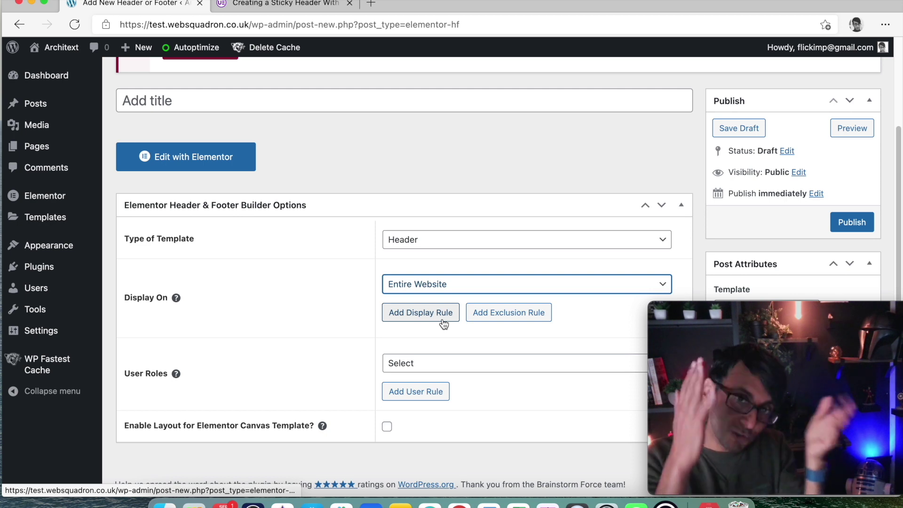
# Show the header to All user roles and publish the template
pyautogui.click(431, 364)
pyautogui.click(439, 254)
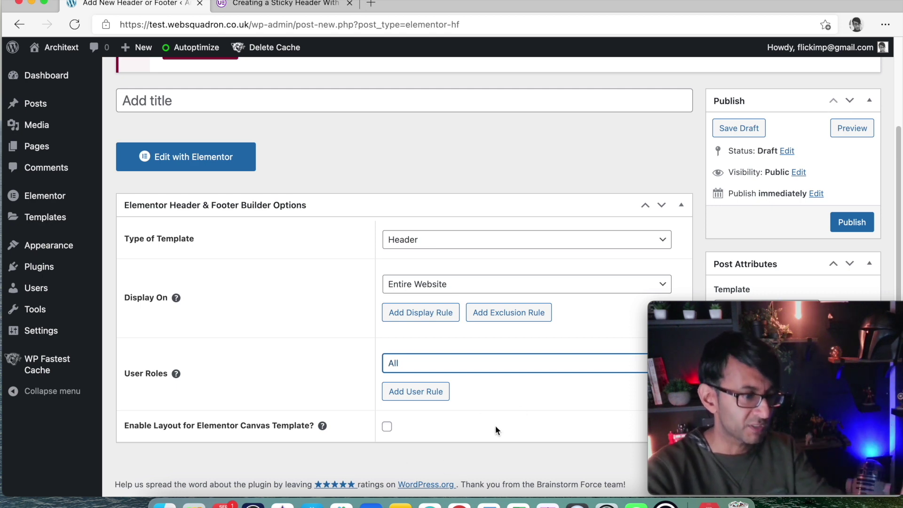
pyautogui.moveTo(762, 316); pyautogui.dragTo(489, 140)
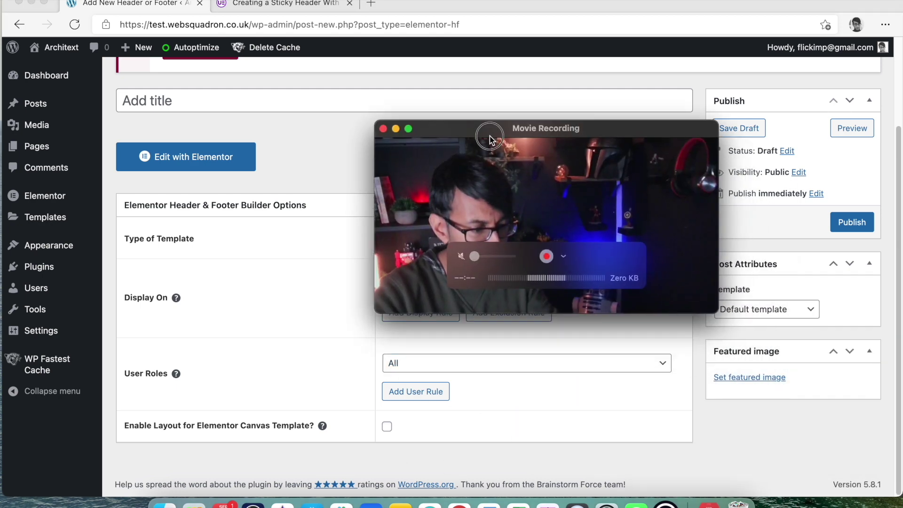
pyautogui.click(865, 230)
pyautogui.click(865, 230)
pyautogui.moveTo(580, 137); pyautogui.dragTo(855, 315)
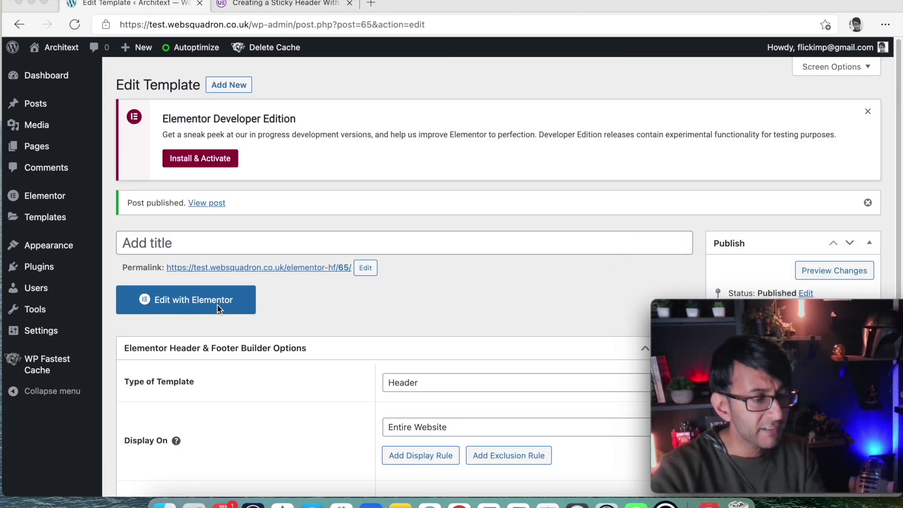
# Open the template in Elementor and add a two-column section
pyautogui.click(192, 302)
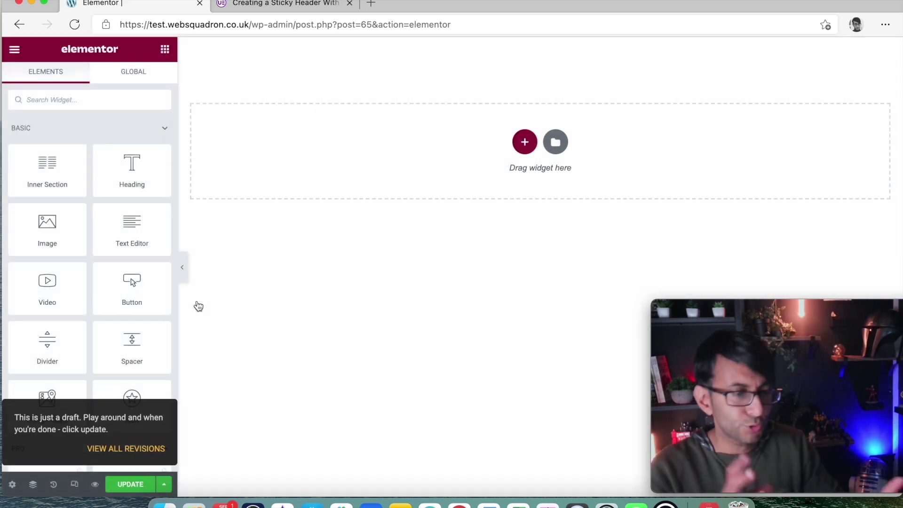
pyautogui.click(525, 142)
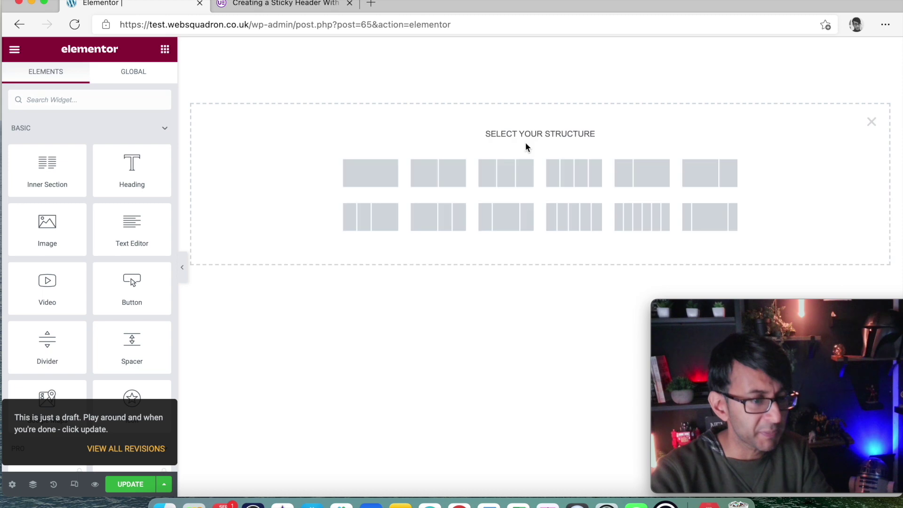
pyautogui.click(434, 176)
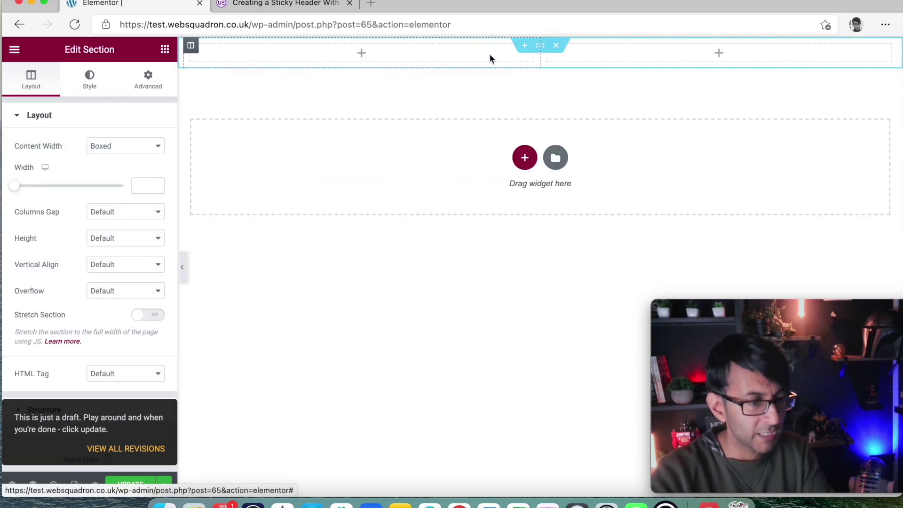
# Give the section a Classic Secondary blue background and drop a Heading into the right column
pyautogui.click(89, 80)
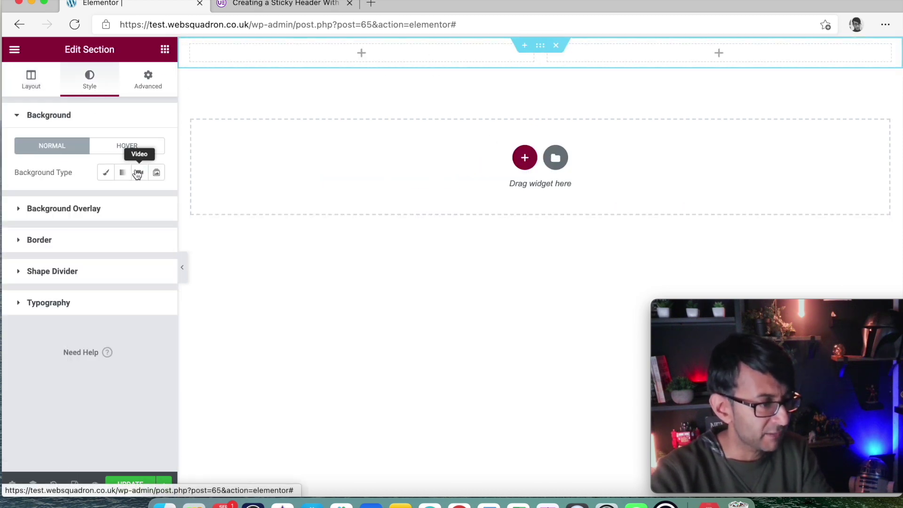
pyautogui.click(106, 172)
pyautogui.click(140, 199)
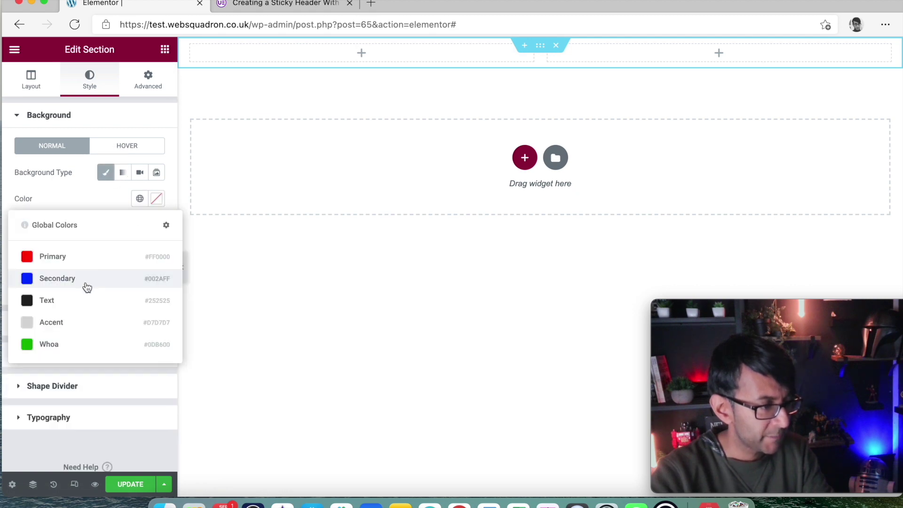
pyautogui.click(87, 287)
pyautogui.click(164, 49)
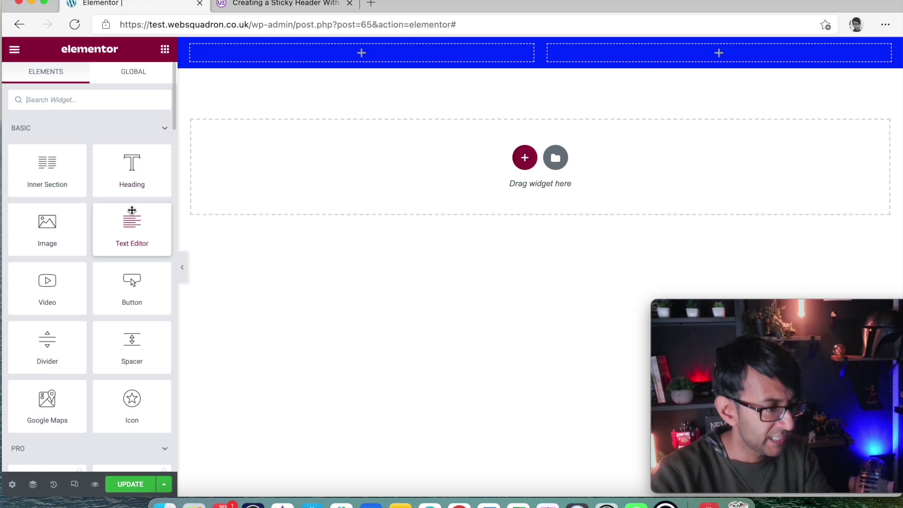
pyautogui.moveTo(131, 167); pyautogui.dragTo(677, 56)
# Set the heading's text colour to the Accent light grey global colour
pyautogui.click(95, 85)
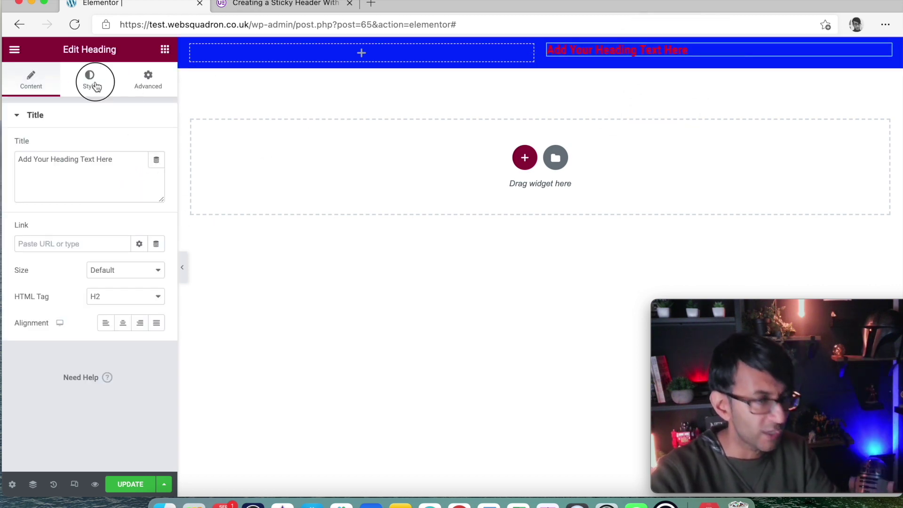
pyautogui.click(140, 146)
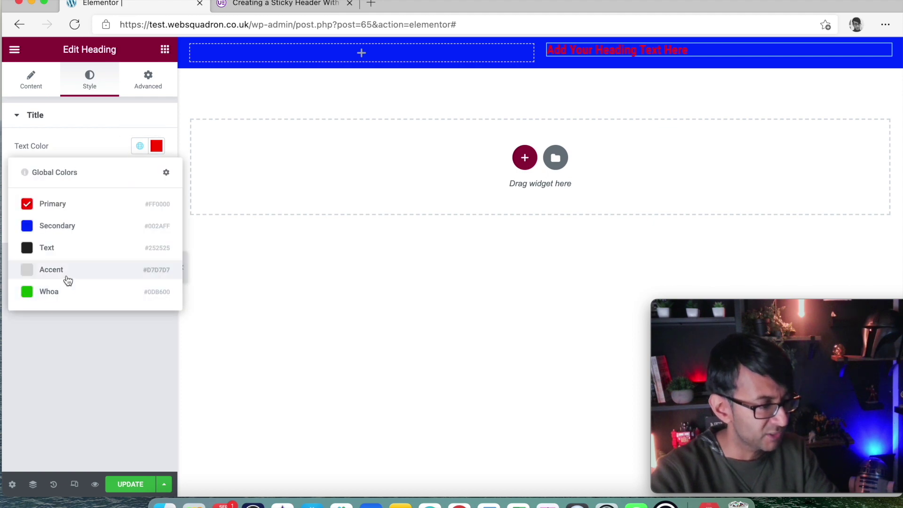
pyautogui.click(66, 275)
# Place an Image widget in the header's left column
pyautogui.click(165, 49)
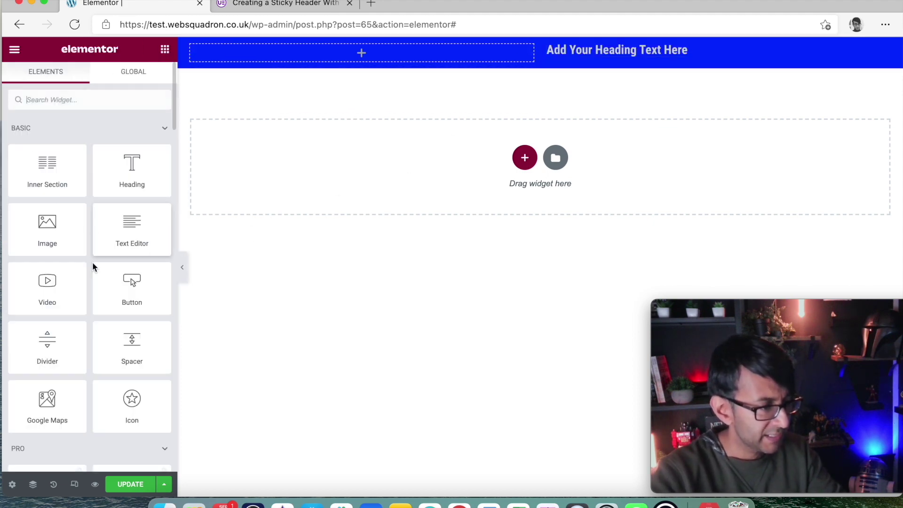
pyautogui.moveTo(46, 238); pyautogui.dragTo(324, 58)
pyautogui.click(91, 177)
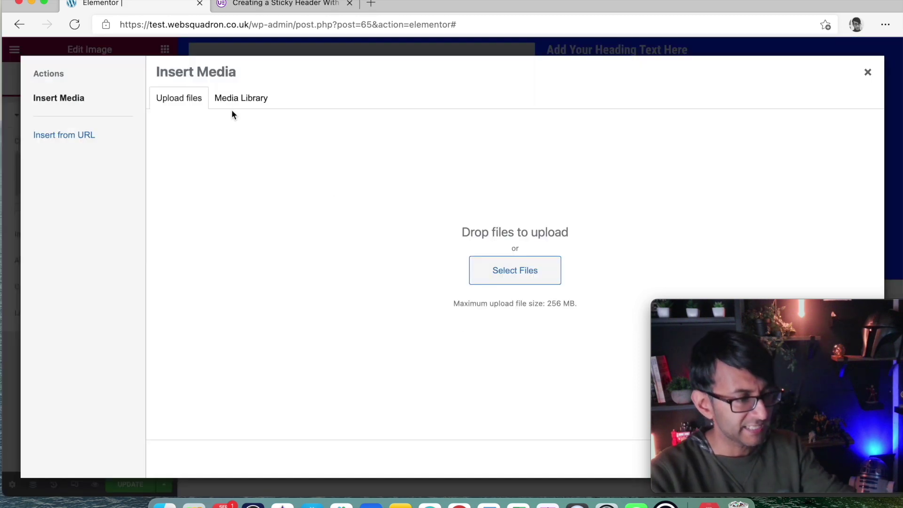
# Insert the Global Colors screenshot from the Media Library into the image widget
pyautogui.click(241, 99)
pyautogui.click(204, 225)
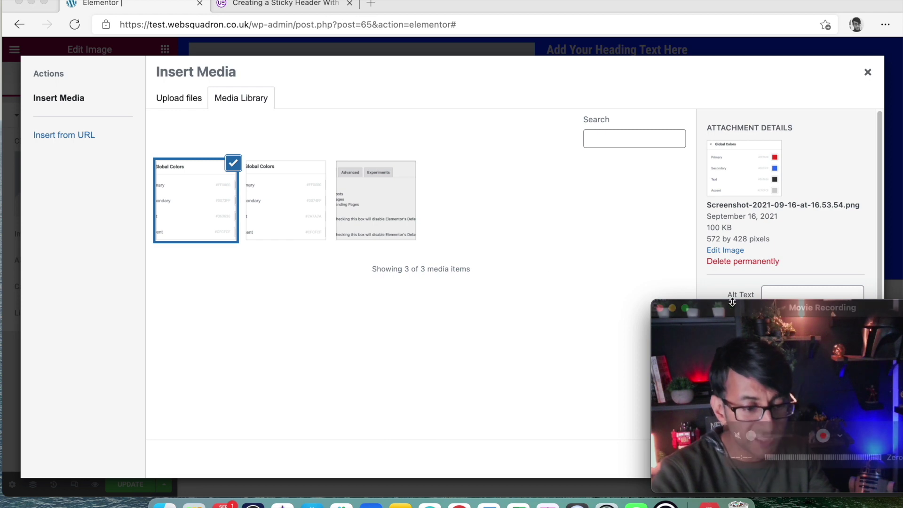
pyautogui.moveTo(732, 302); pyautogui.dragTo(476, 268)
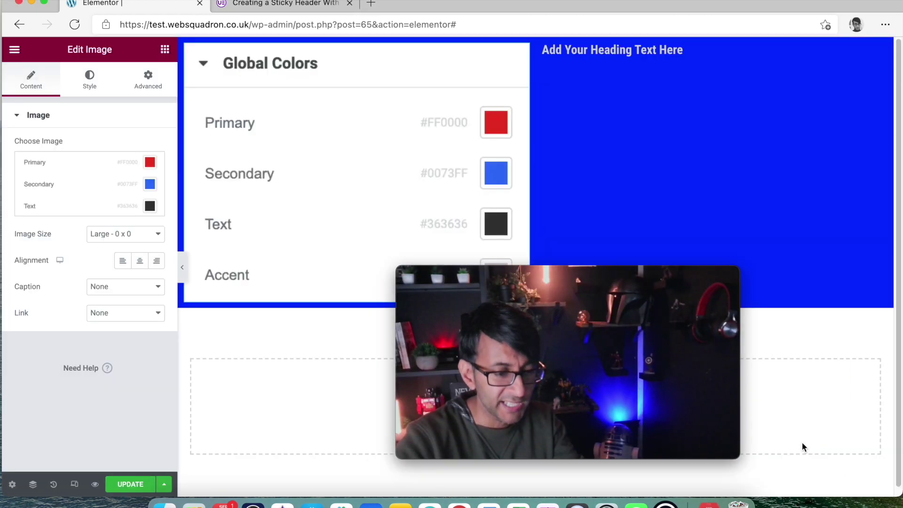
pyautogui.moveTo(598, 281); pyautogui.dragTo(890, 329)
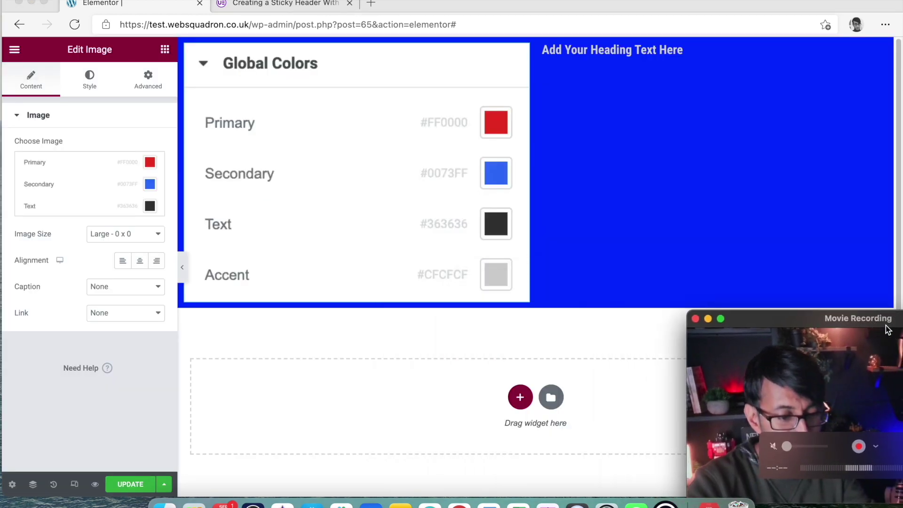
# Set the image to 100 px width and 100 max width, aligned left
pyautogui.click(89, 81)
pyautogui.click(147, 142)
pyautogui.click(146, 160)
pyautogui.write('100')
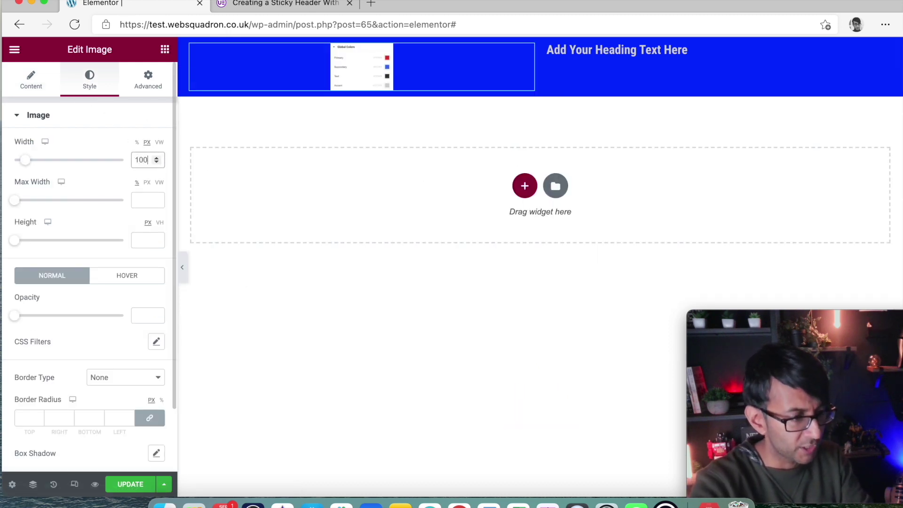
pyautogui.click(146, 199)
pyautogui.write('100')
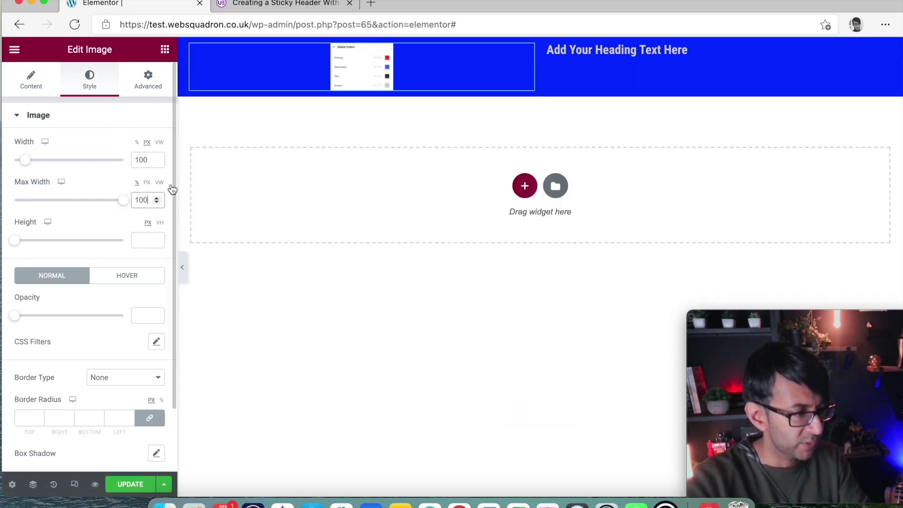
pyautogui.click(31, 79)
pyautogui.click(122, 262)
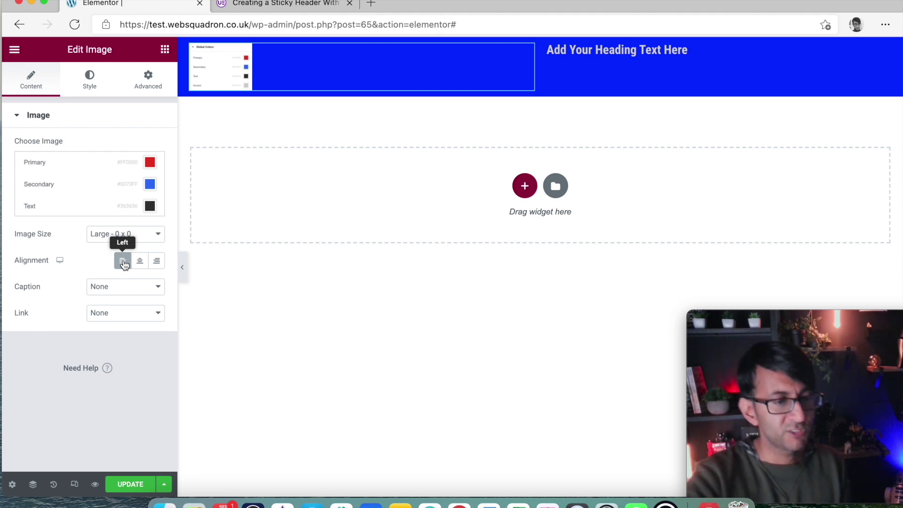
# Give the header section Min Height with middle vertical alignment, then save the page
pyautogui.click(540, 45)
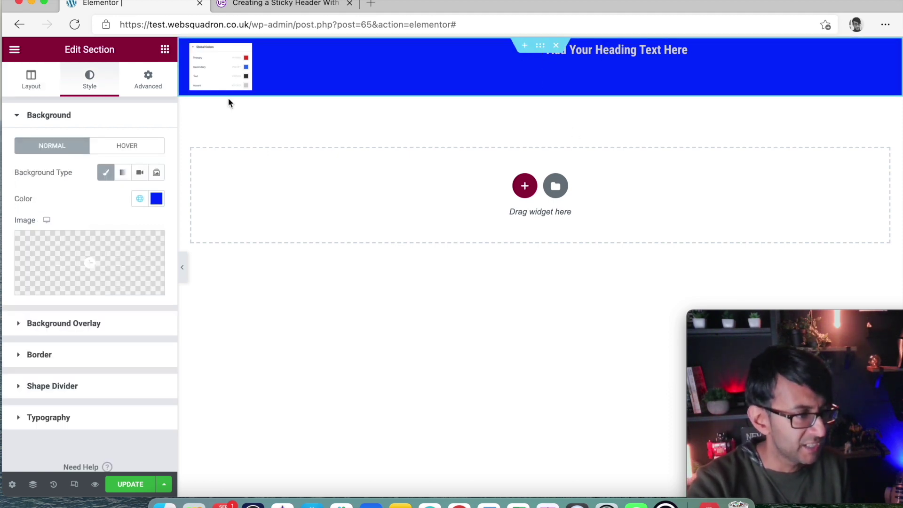
pyautogui.click(31, 81)
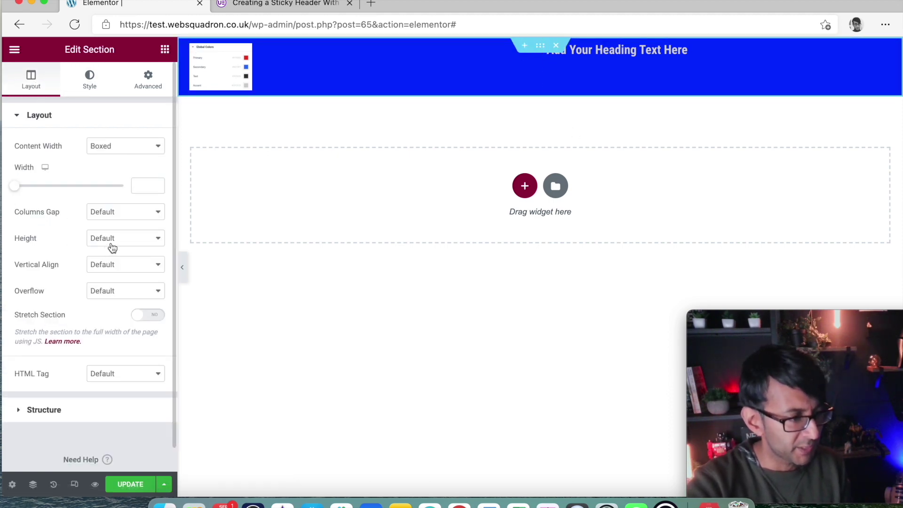
pyautogui.click(115, 265)
pyautogui.click(116, 300)
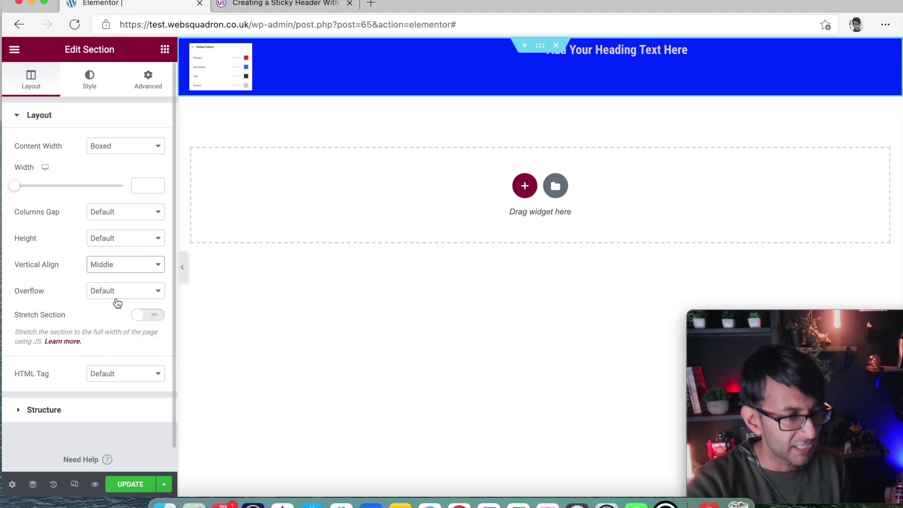
pyautogui.click(125, 239)
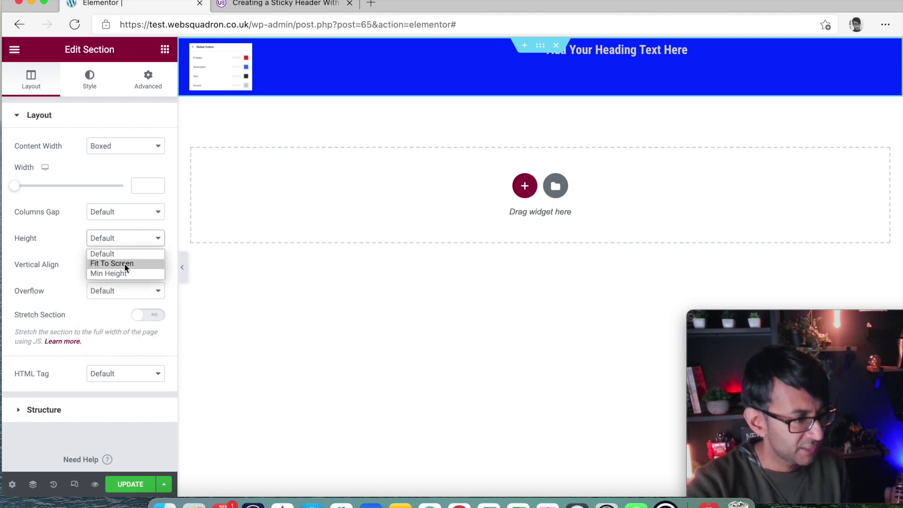
pyautogui.click(122, 271)
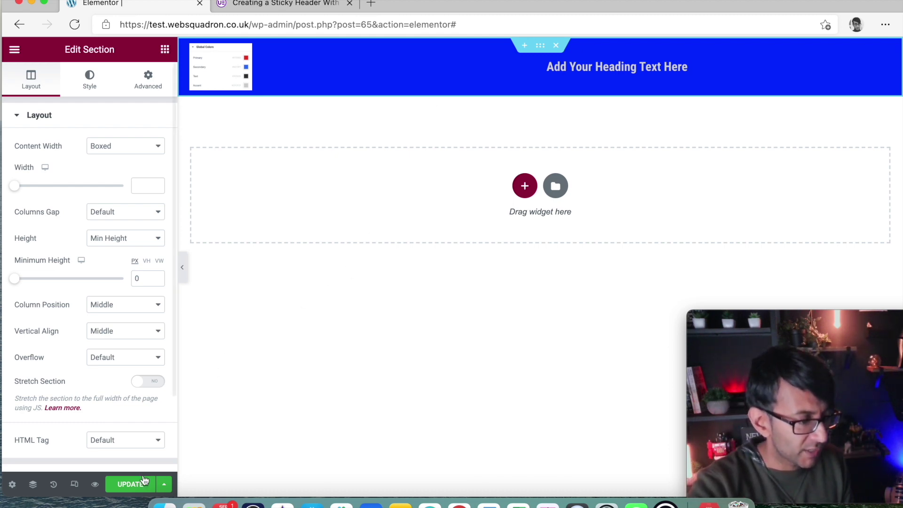
pyautogui.click(132, 485)
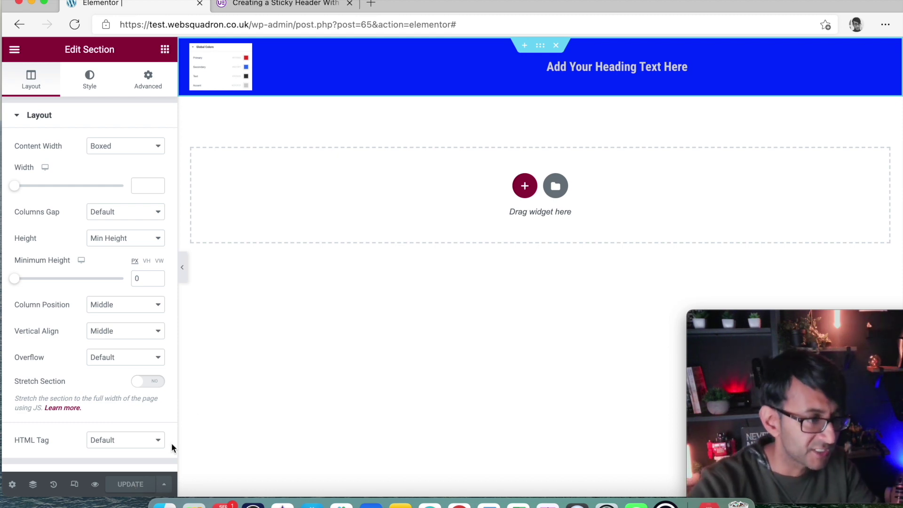
# Give the blue header section the CSS ID sticky_me and save the page
pyautogui.click(542, 46)
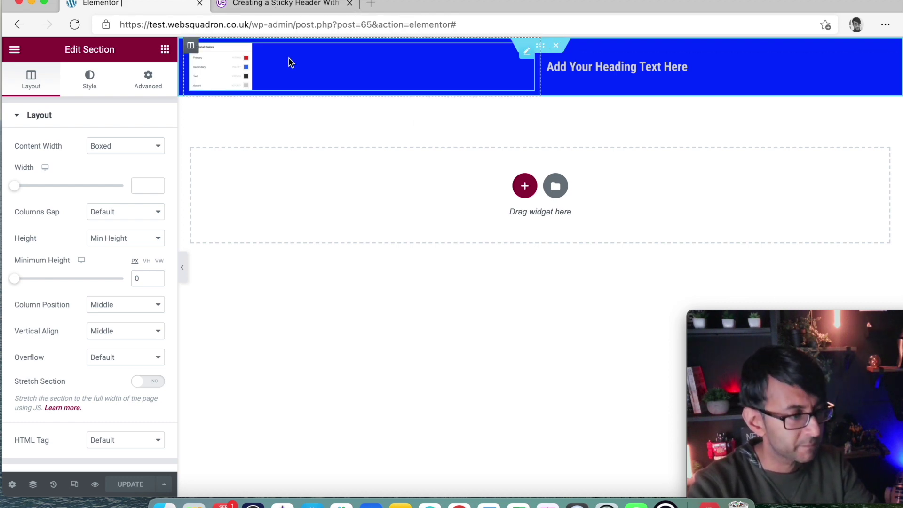
pyautogui.click(148, 80)
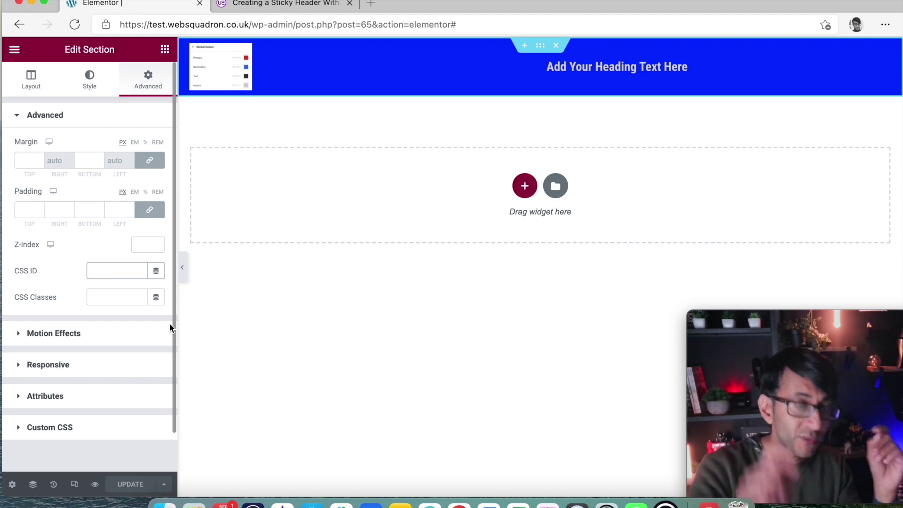
pyautogui.write('sticky')
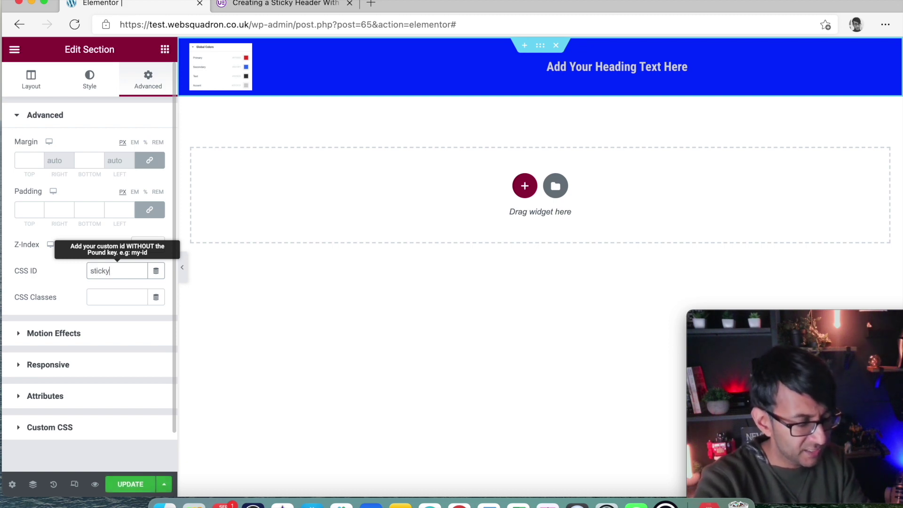
pyautogui.write('me')
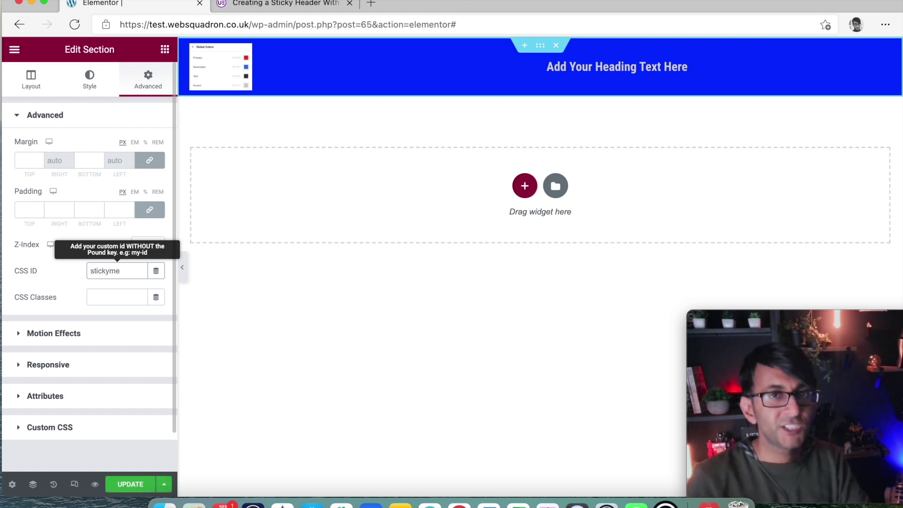
pyautogui.press('BackSpace')
pyautogui.press('BackSpace')
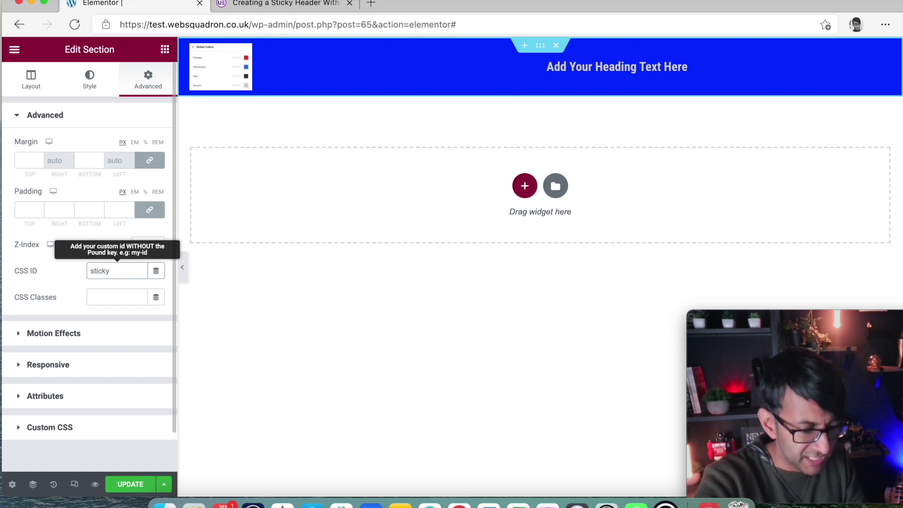
pyautogui.write('_me')
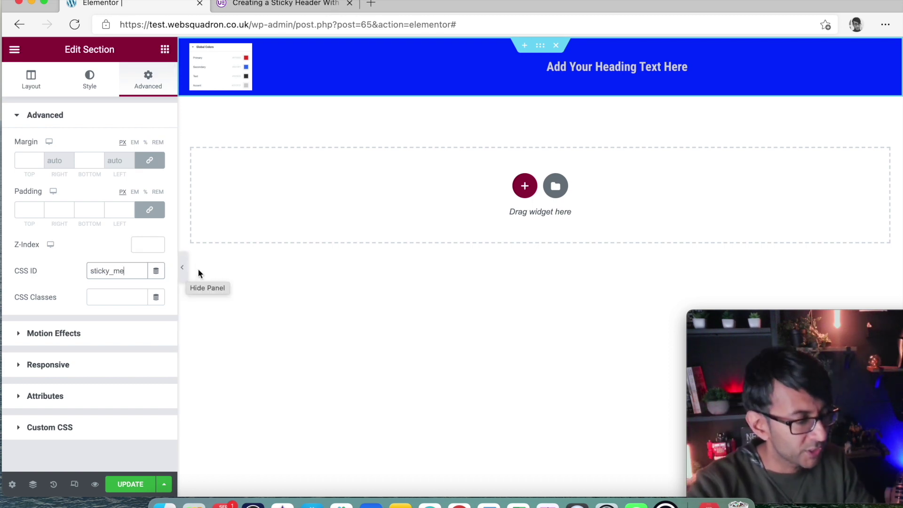
pyautogui.click(108, 428)
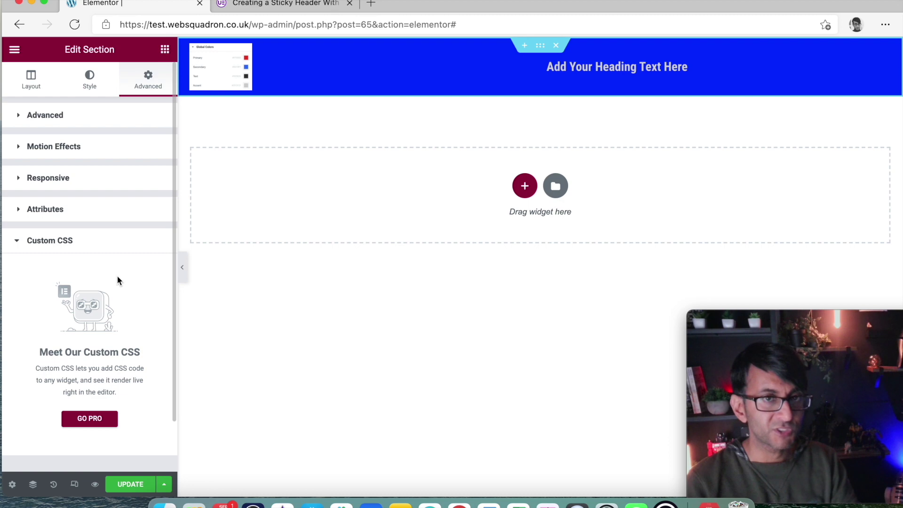
pyautogui.click(137, 488)
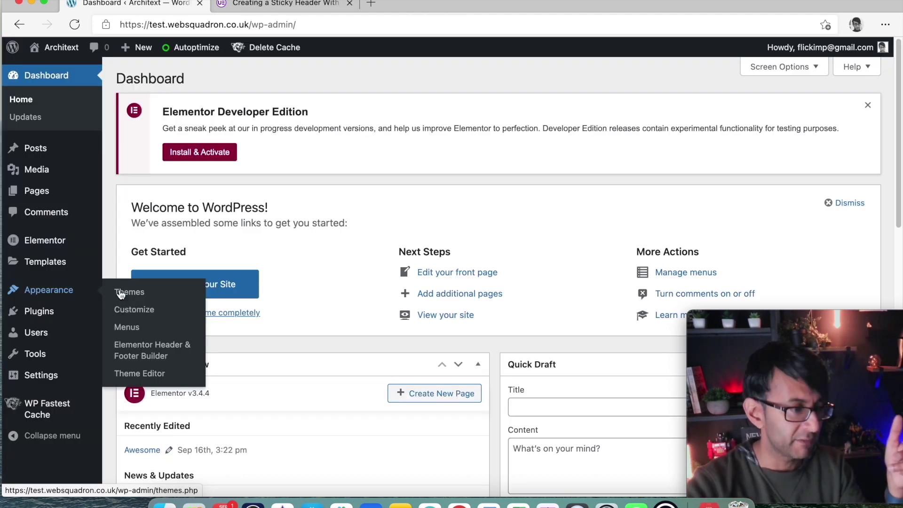
# Add and publish a fixed-position Additional CSS rule for #sticky_me.elementor-section, left 0, width 100%
pyautogui.click(163, 316)
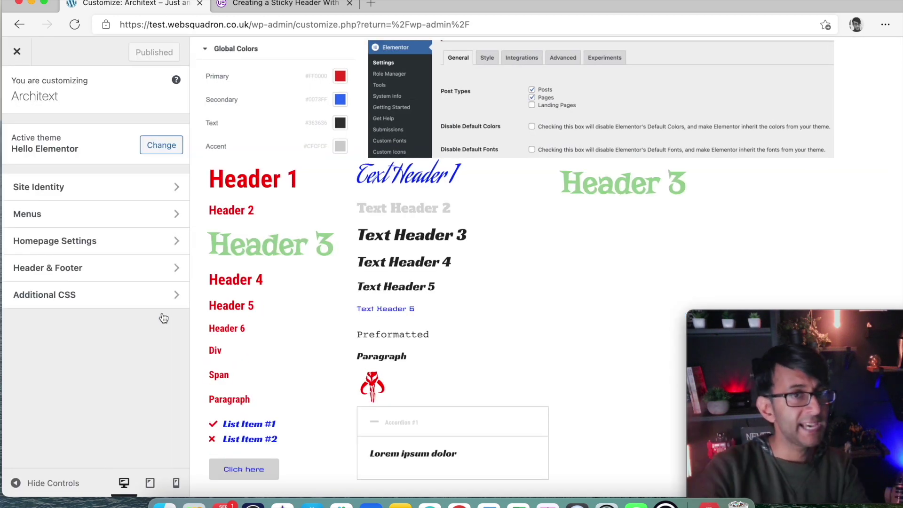
pyautogui.click(131, 294)
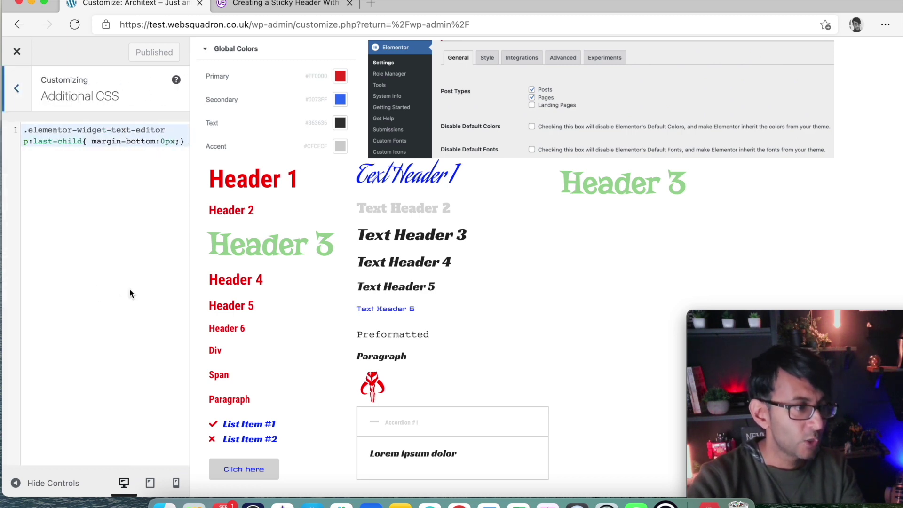
pyautogui.click(141, 248)
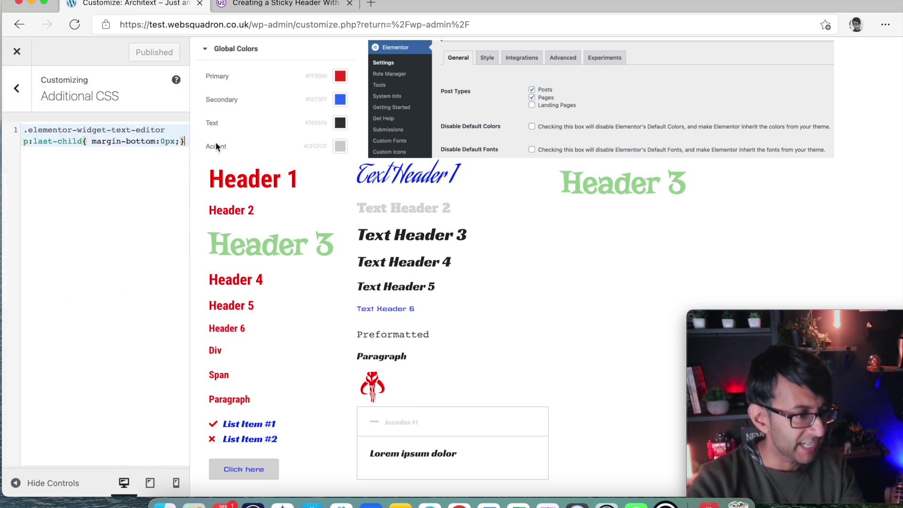
pyautogui.press('Return')
pyautogui.press('Return')
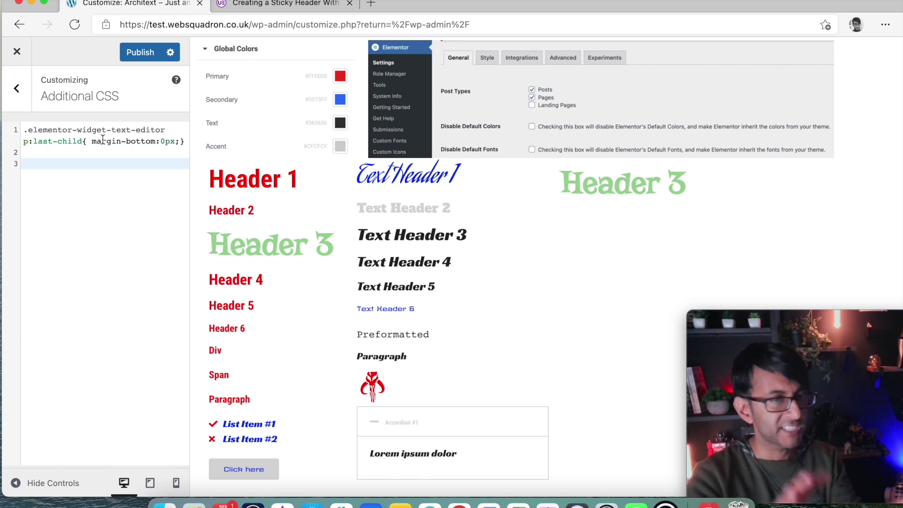
pyautogui.write('.elementor-section{ position: fixed; left: 0; width: 100%; }')
pyautogui.press('Up')
pyautogui.press('Up')
pyautogui.press('Up')
pyautogui.press('Up')
pyautogui.press('Home')
pyautogui.write('#sticky')
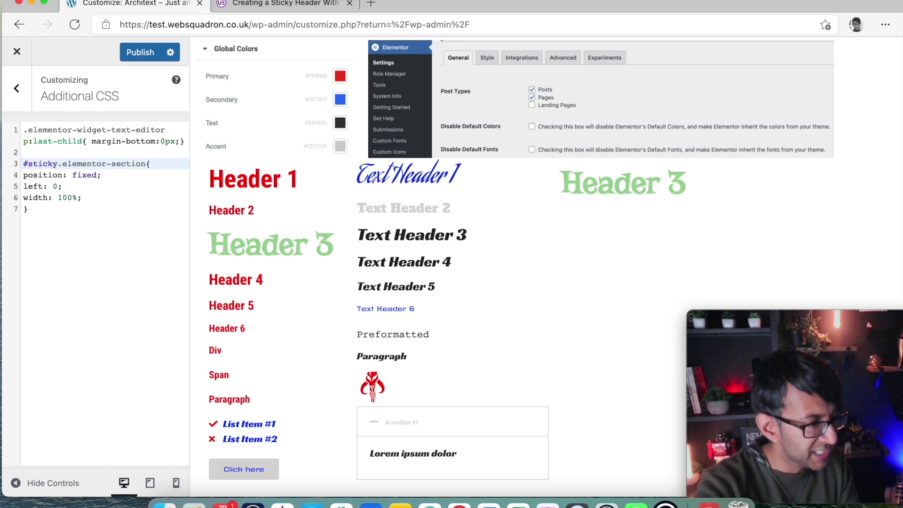
pyautogui.write('_me')
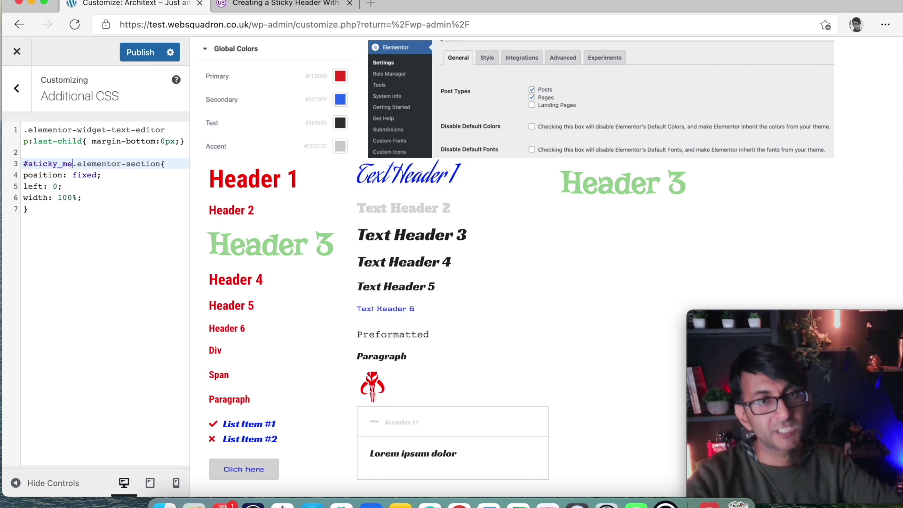
pyautogui.click(145, 51)
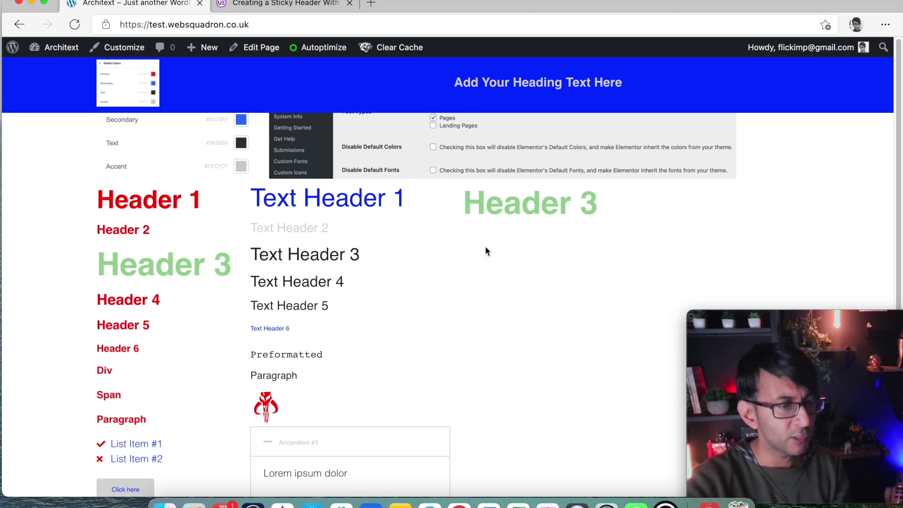
# Scroll the live page up and down to confirm the blue header stays fixed at the top
pyautogui.scroll(-2, 489, 268)
pyautogui.scroll(2, 513, 311)
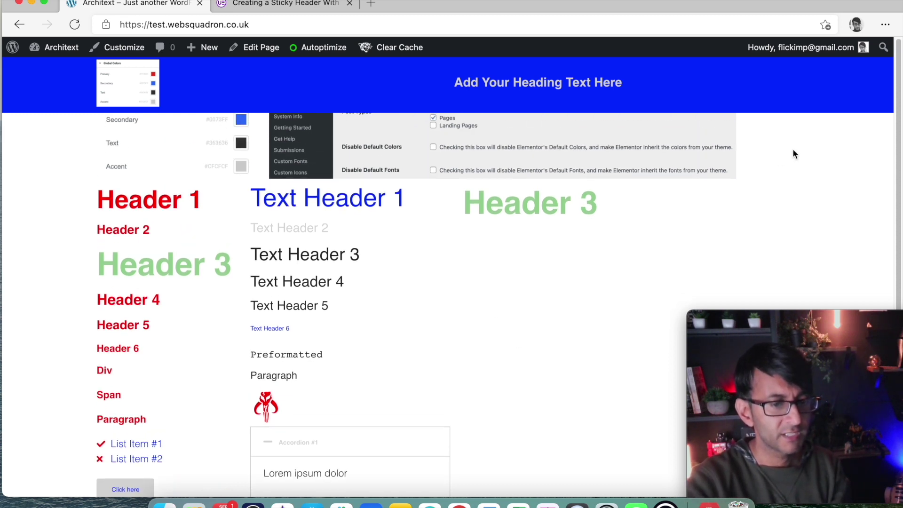
pyautogui.scroll(-2, 894, 183)
pyautogui.scroll(2, 895, 107)
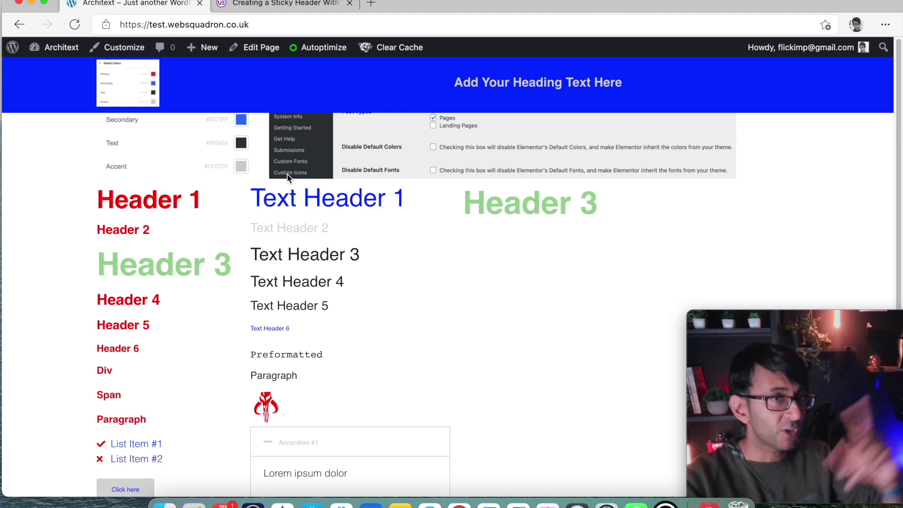
pyautogui.click(257, 48)
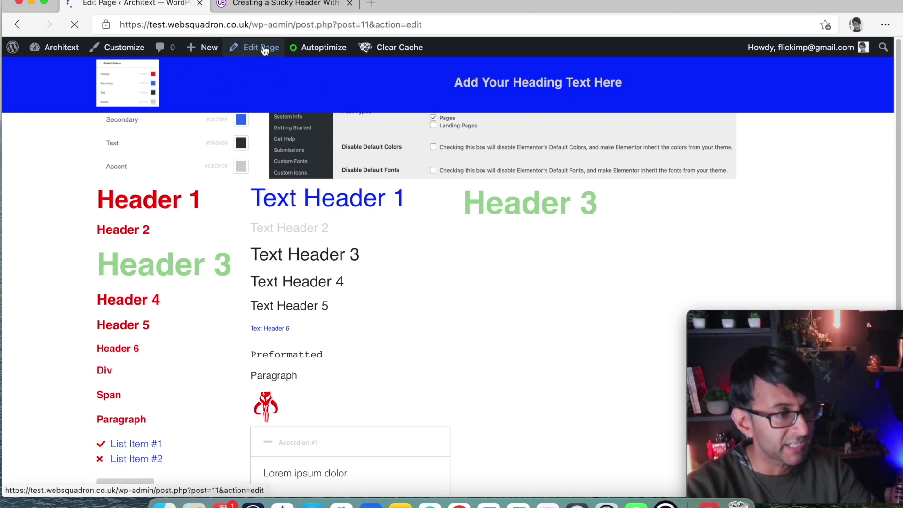
# In Elementor, give the page's top section 0 top margin and 100 top padding, then save
pyautogui.click(354, 247)
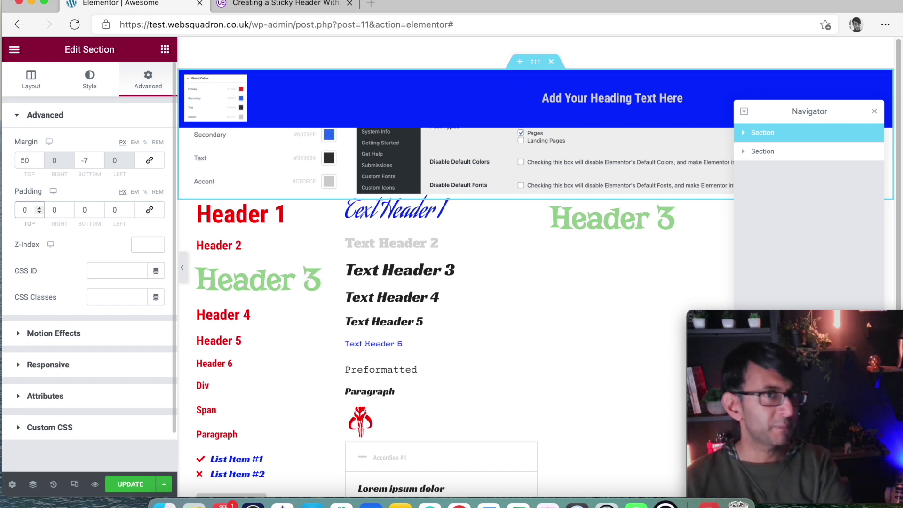
pyautogui.moveTo(28, 160); pyautogui.dragTo(2, 157)
pyautogui.write('0')
pyautogui.moveTo(29, 211); pyautogui.dragTo(3, 213)
pyautogui.write('150')
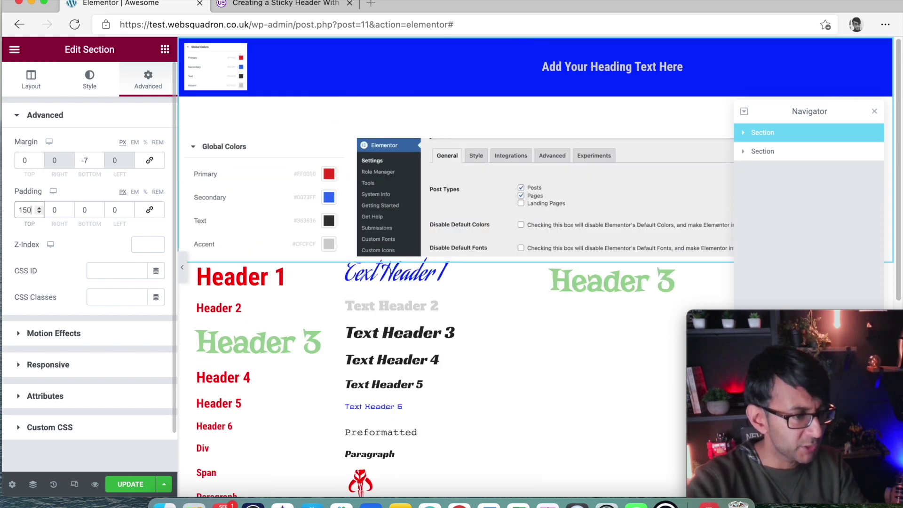
pyautogui.moveTo(39, 213); pyautogui.dragTo(39, 212)
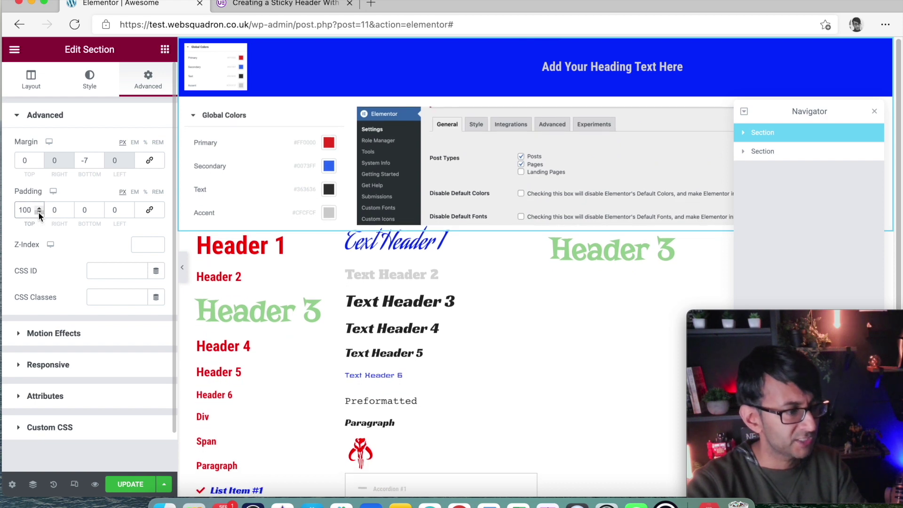
pyautogui.click(138, 489)
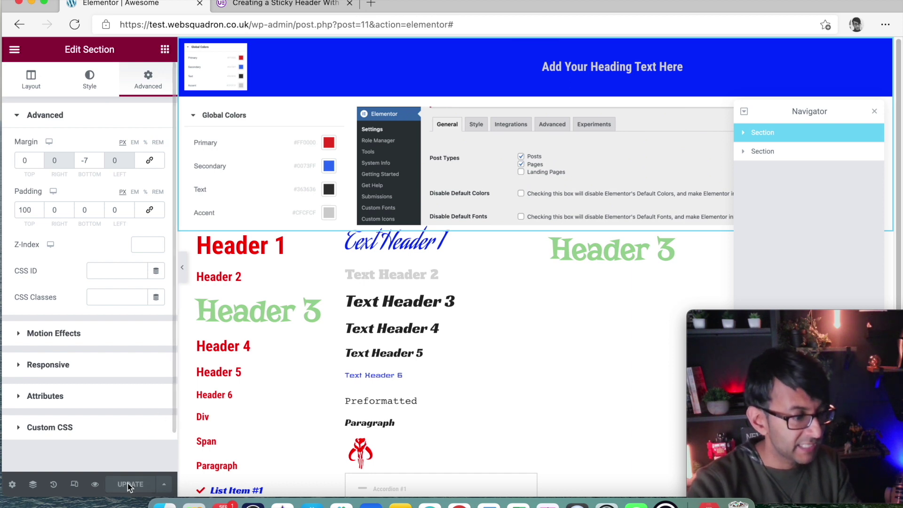
# Preview the page and scroll it to confirm the fixed blue header leaves the Global Colors content uncovered
pyautogui.click(95, 484)
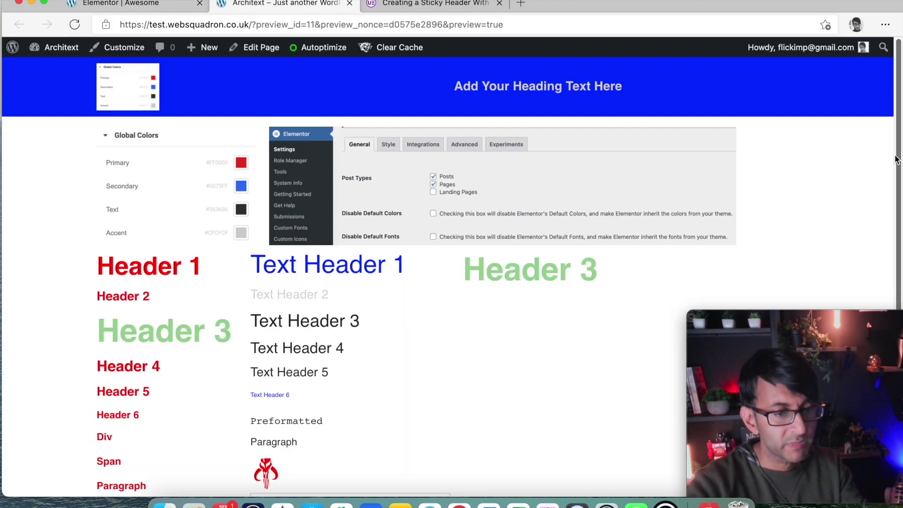
pyautogui.moveTo(896, 135); pyautogui.dragTo(898, 86)
pyautogui.moveTo(897, 52); pyautogui.dragTo(897, 228)
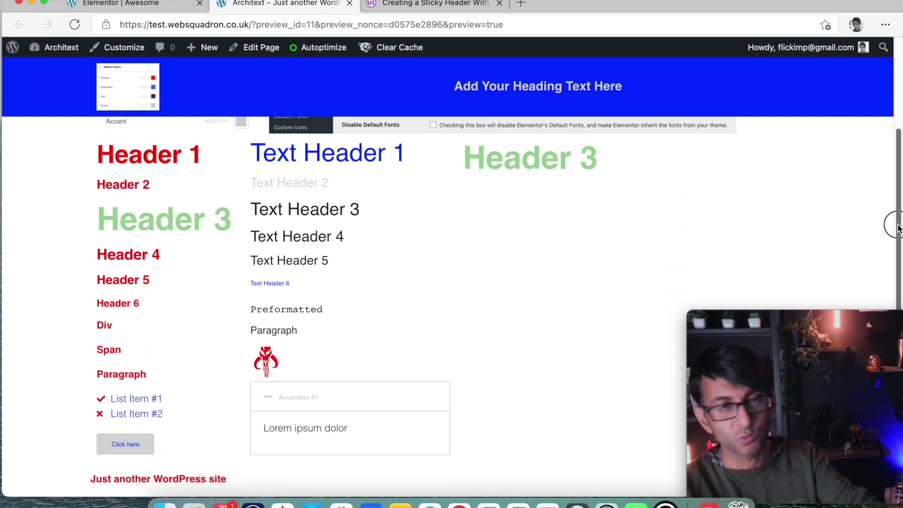
pyautogui.moveTo(892, 221); pyautogui.dragTo(896, 17)
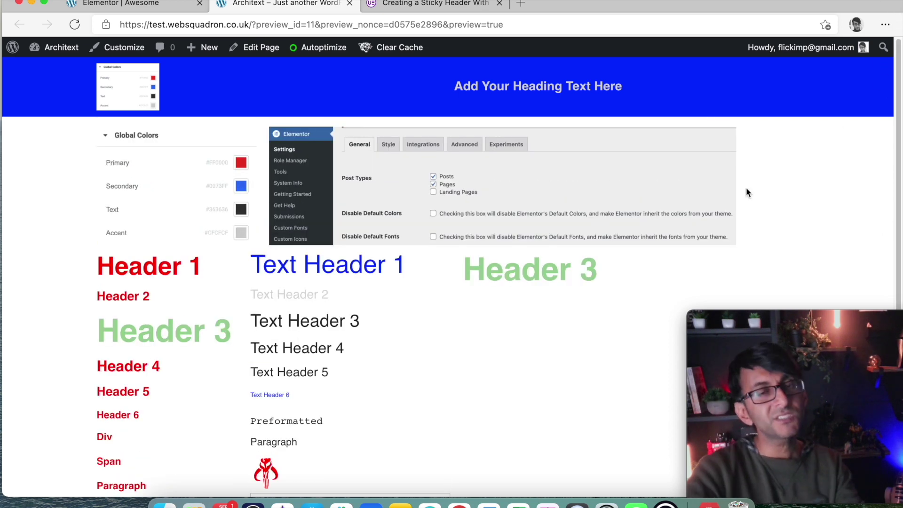